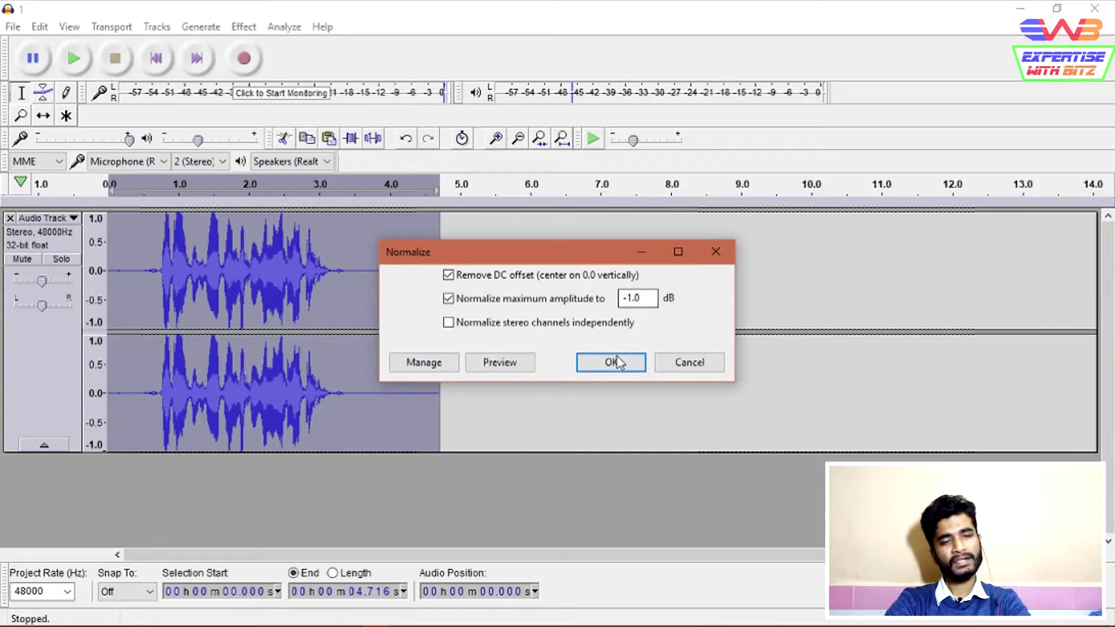
# Normalize the track to a maximum amplitude of -1.0 dB with DC offset removal and play it from about 0.69 s.
pyautogui.click(611, 361)
pyautogui.click(157, 272)
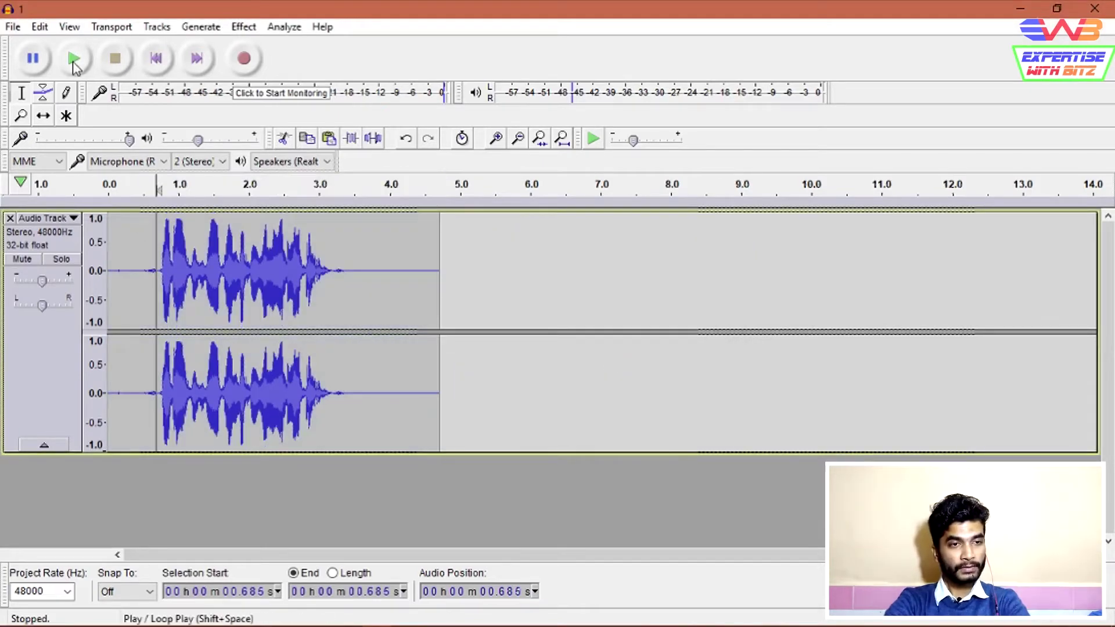
pyautogui.click(74, 59)
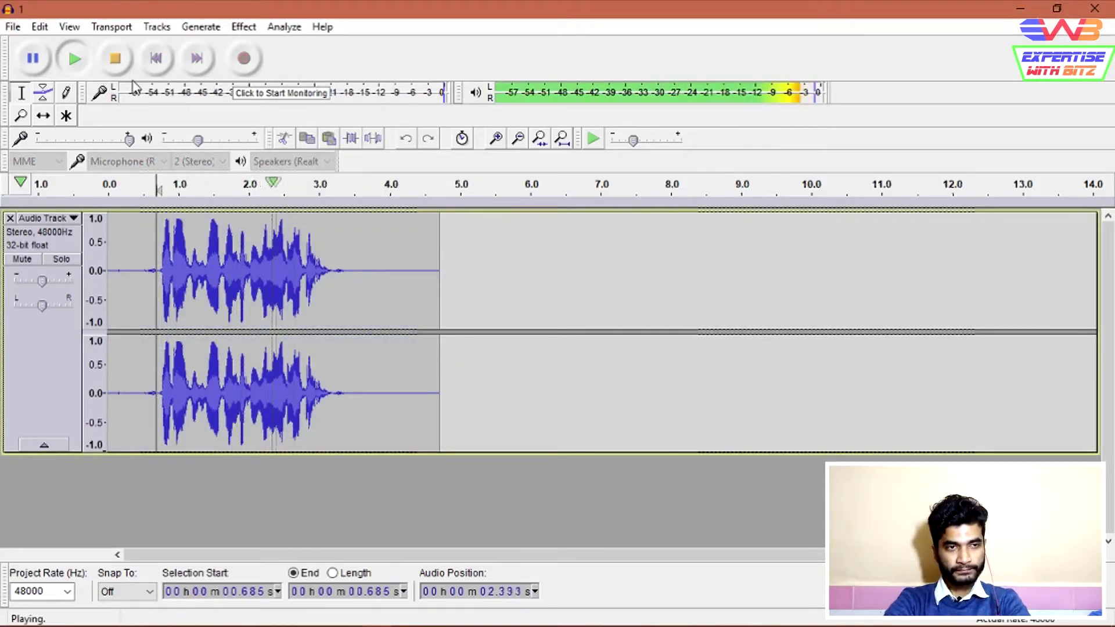
pyautogui.click(120, 68)
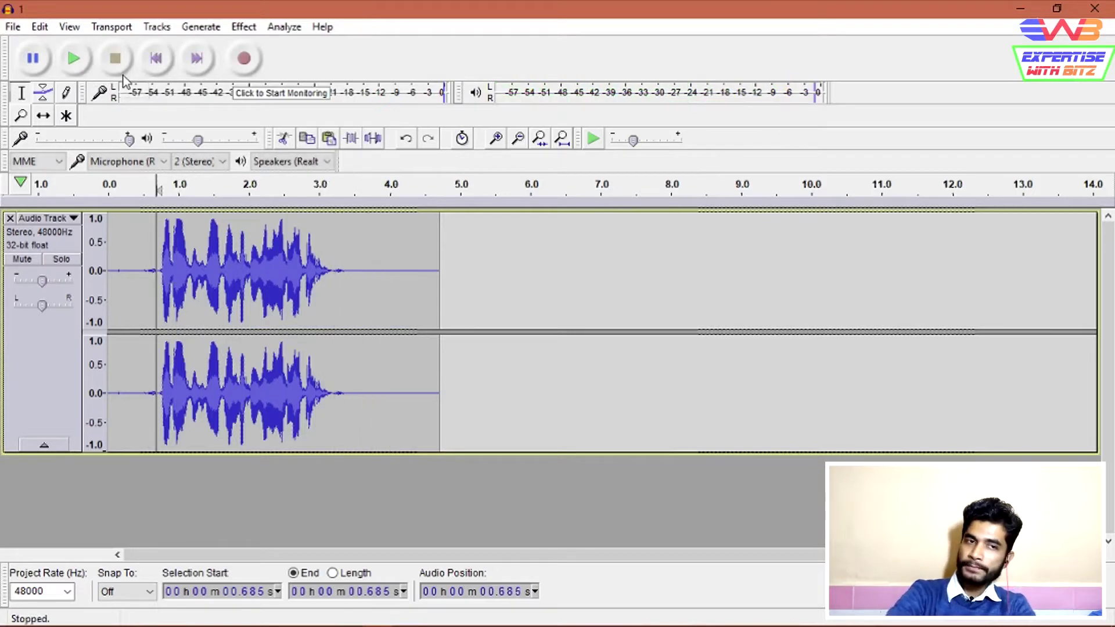
# Apply the Bass Boost equalization curve to the whole audio track.
pyautogui.hotkey('ctrl', 'a')
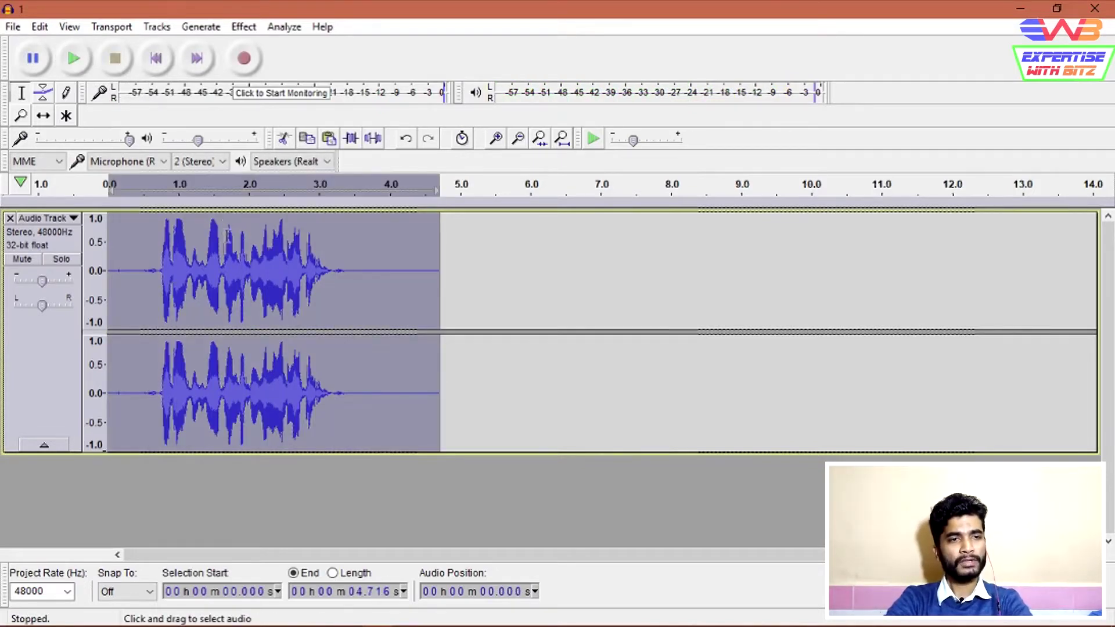
pyautogui.click(245, 27)
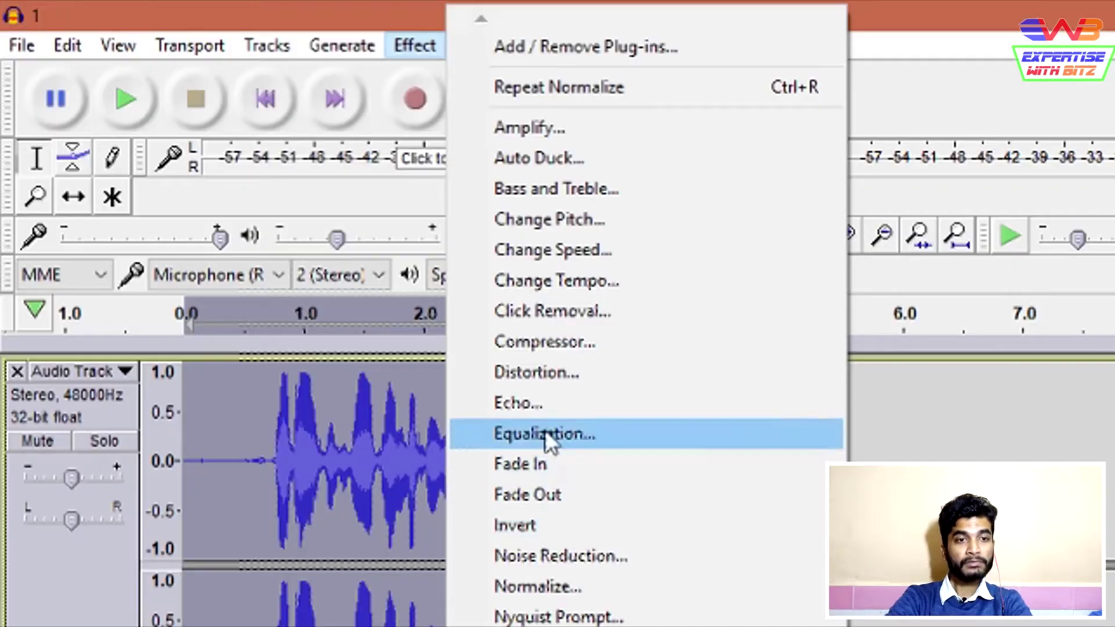
pyautogui.click(319, 255)
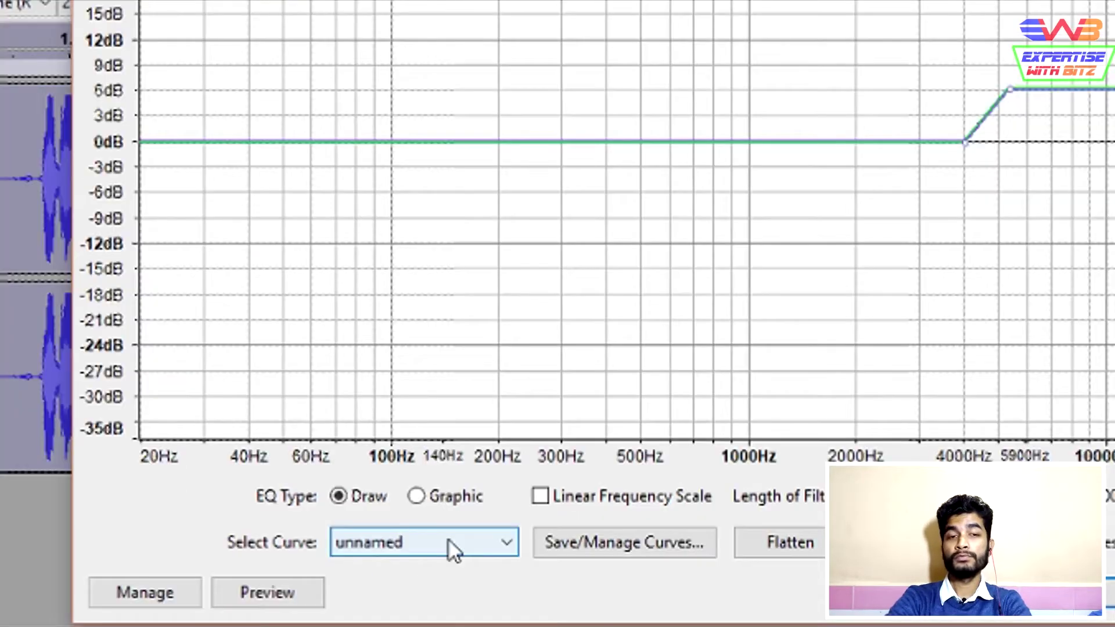
pyautogui.click(413, 495)
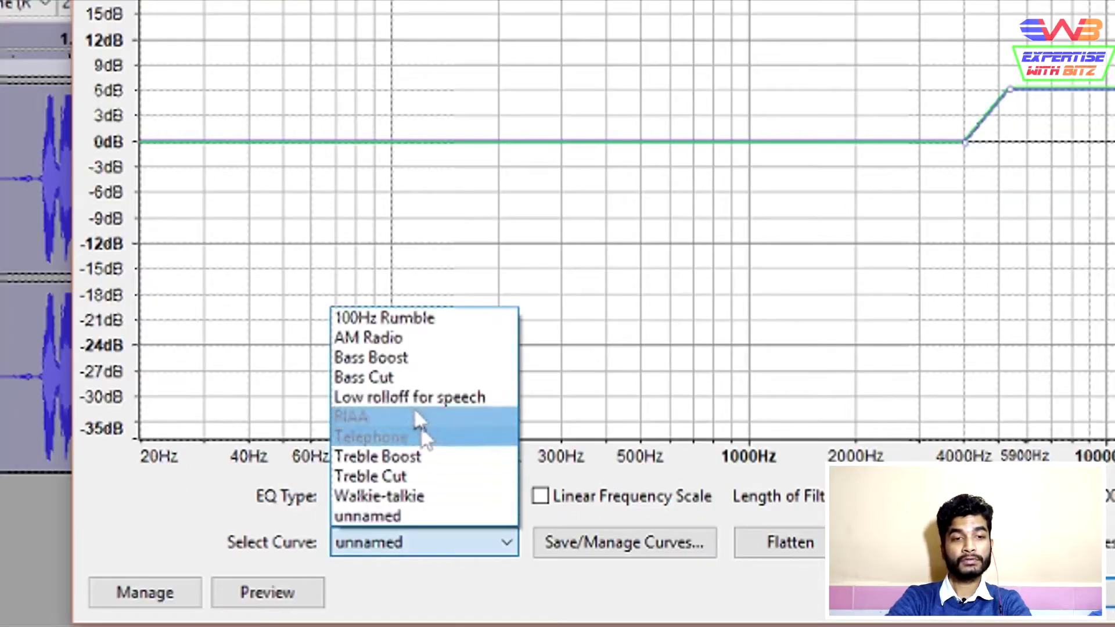
pyautogui.click(399, 362)
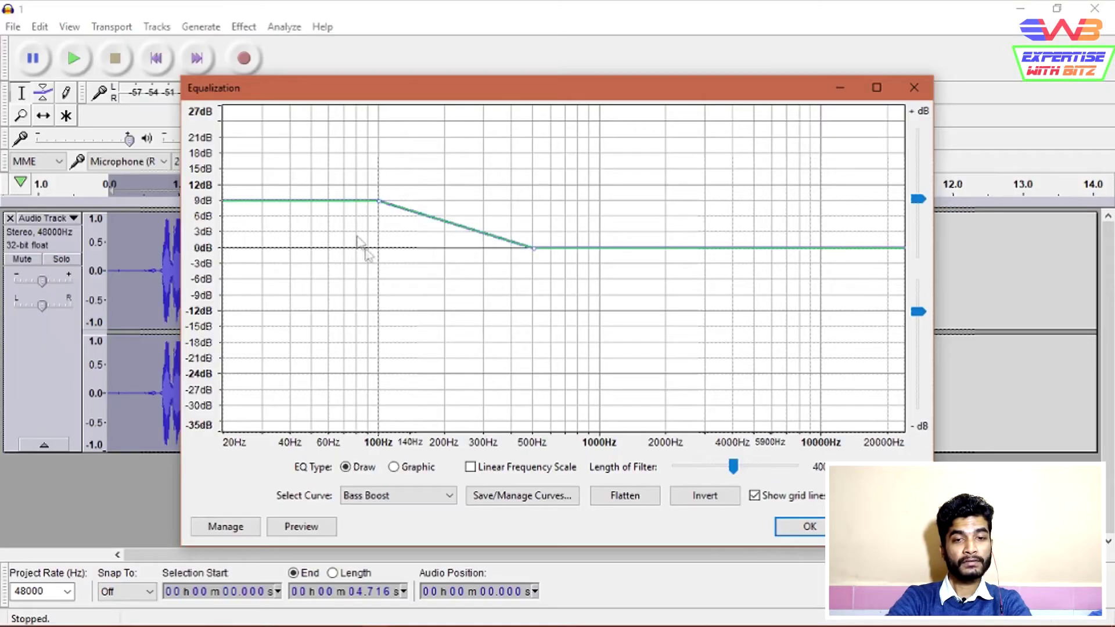
pyautogui.click(804, 531)
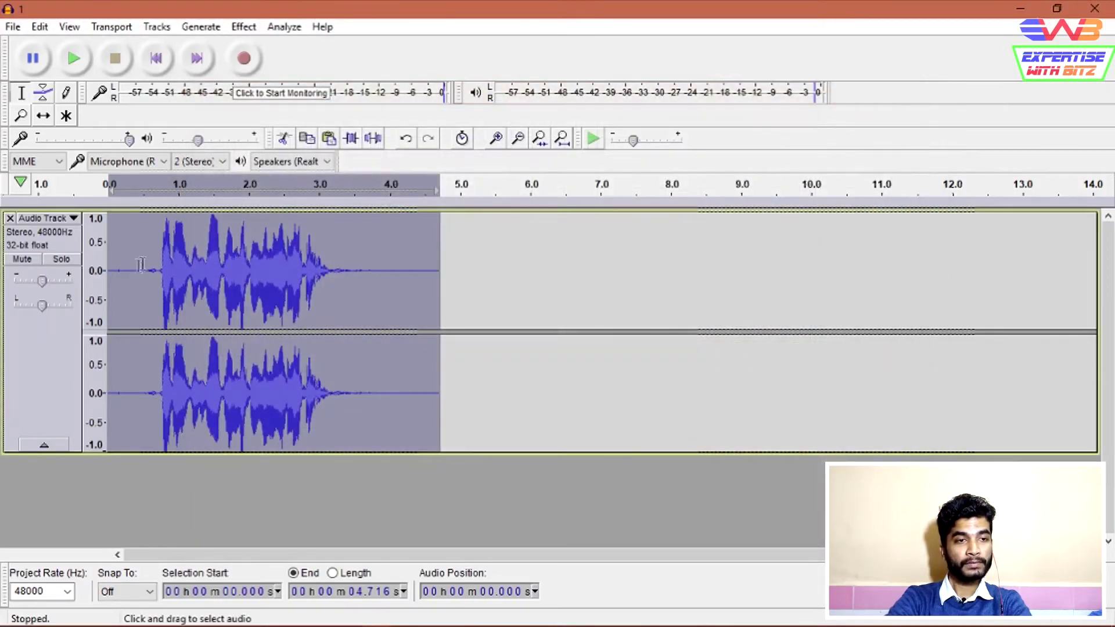
# Apply the unmodified Treble Boost equalization curve to the whole audio track.
pyautogui.click(244, 28)
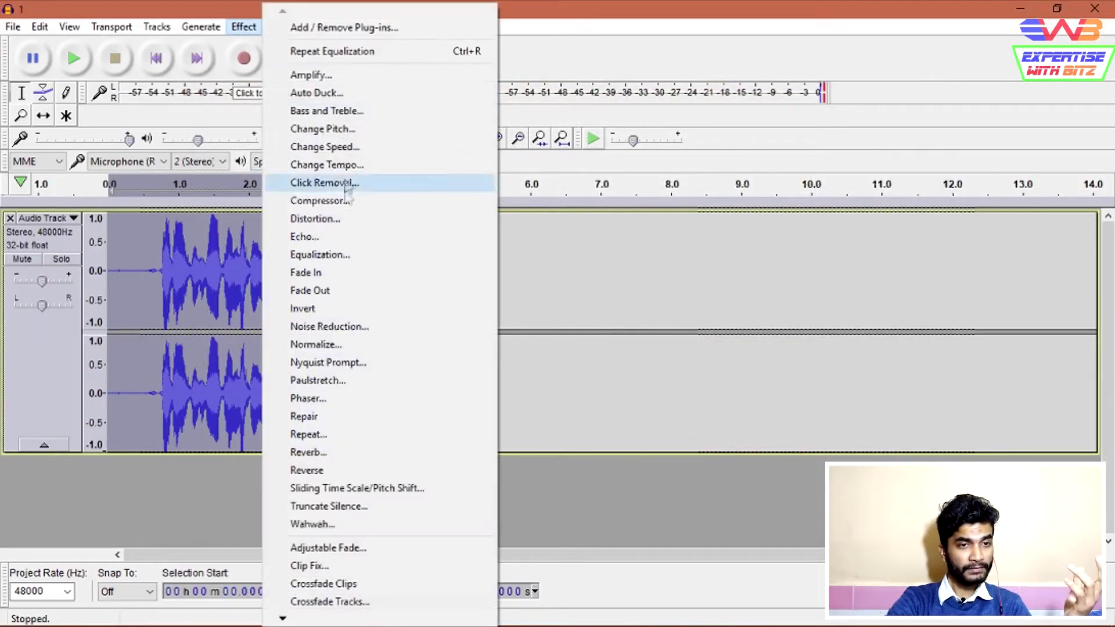
pyautogui.click(304, 254)
pyautogui.click(381, 497)
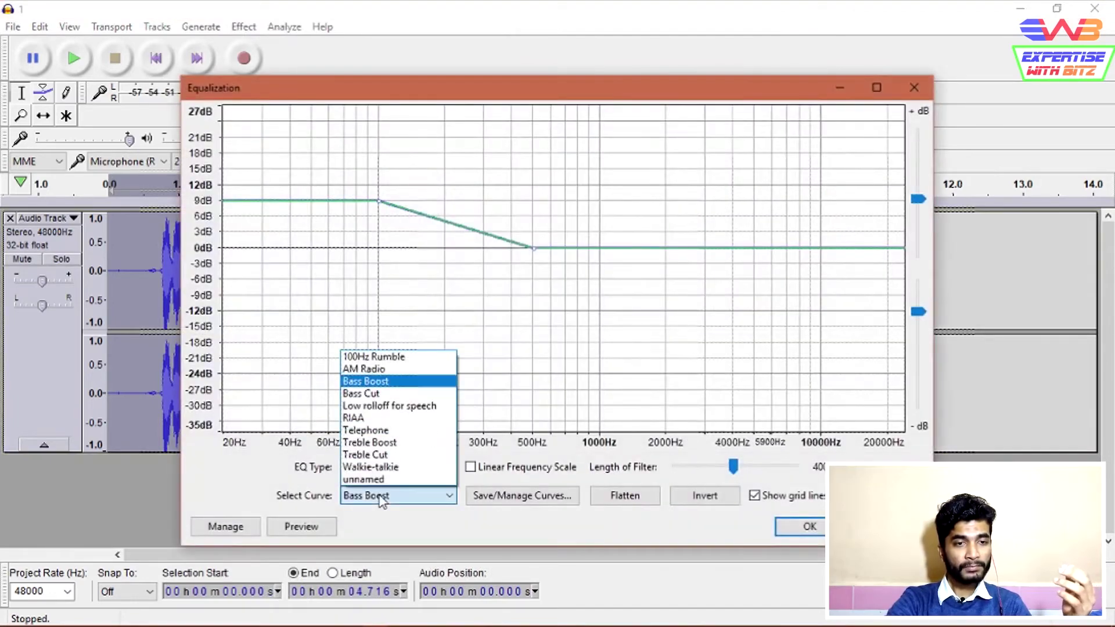
pyautogui.click(377, 443)
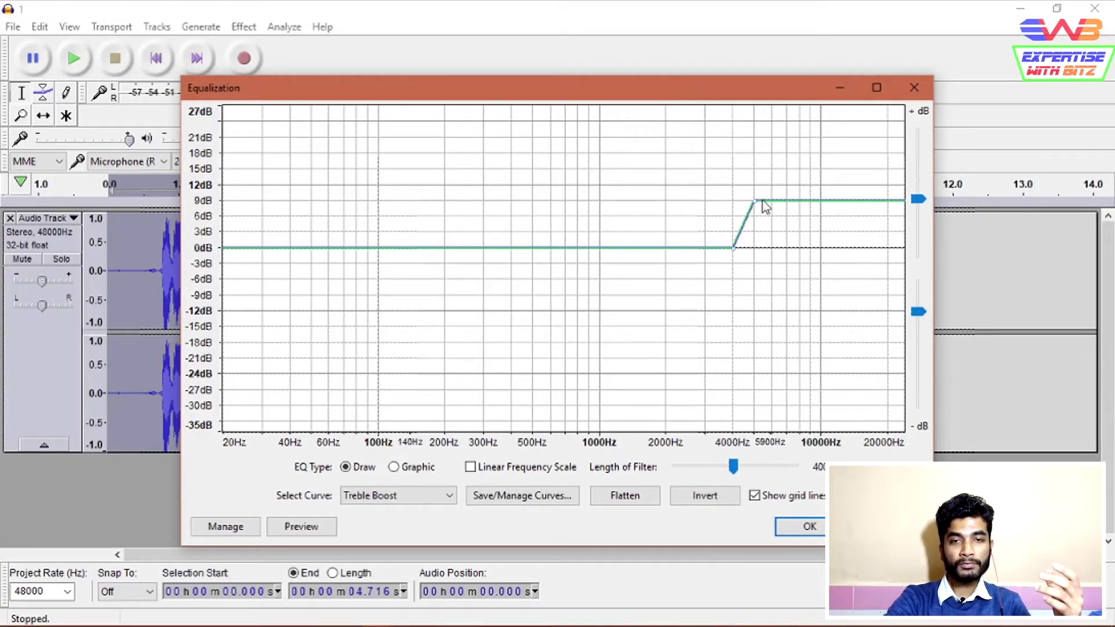
pyautogui.moveTo(756, 202); pyautogui.dragTo(754, 226)
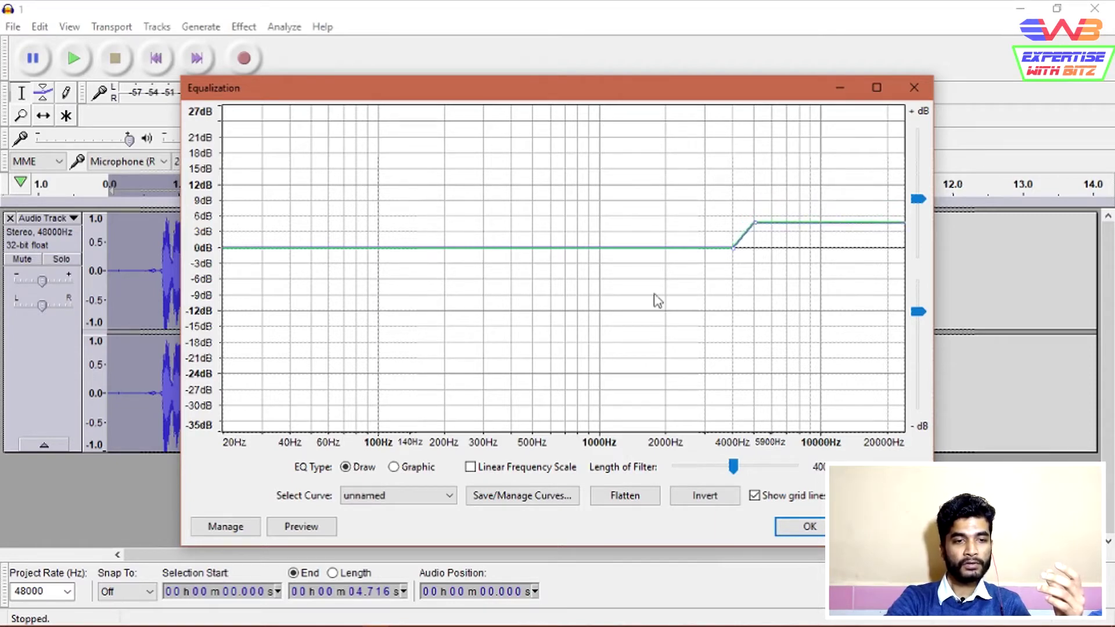
pyautogui.click(371, 497)
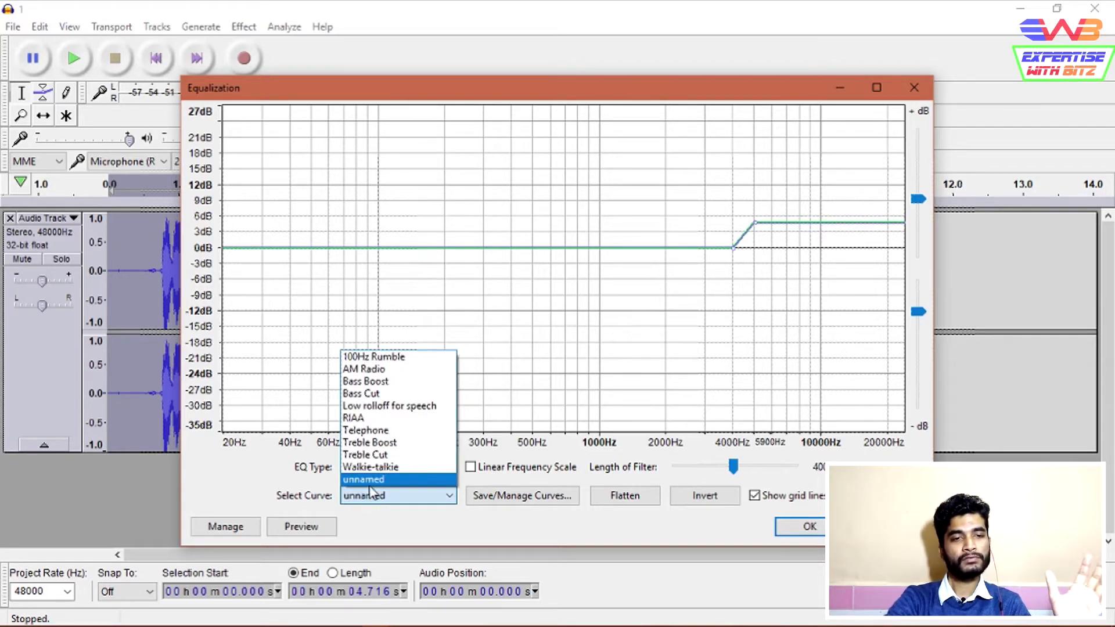
pyautogui.click(375, 443)
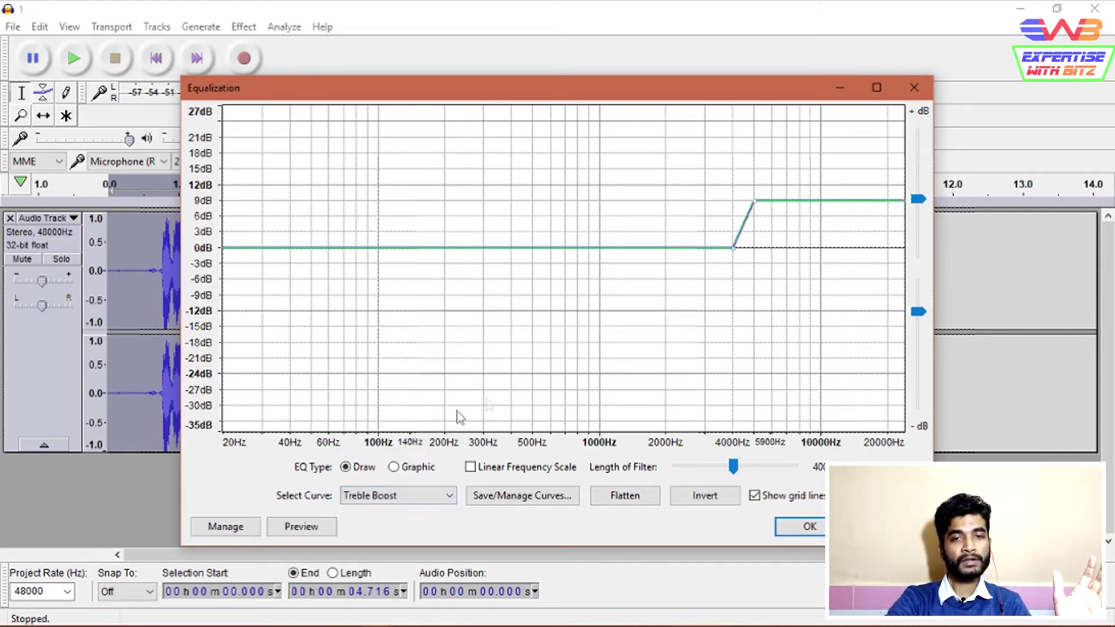
pyautogui.click(804, 526)
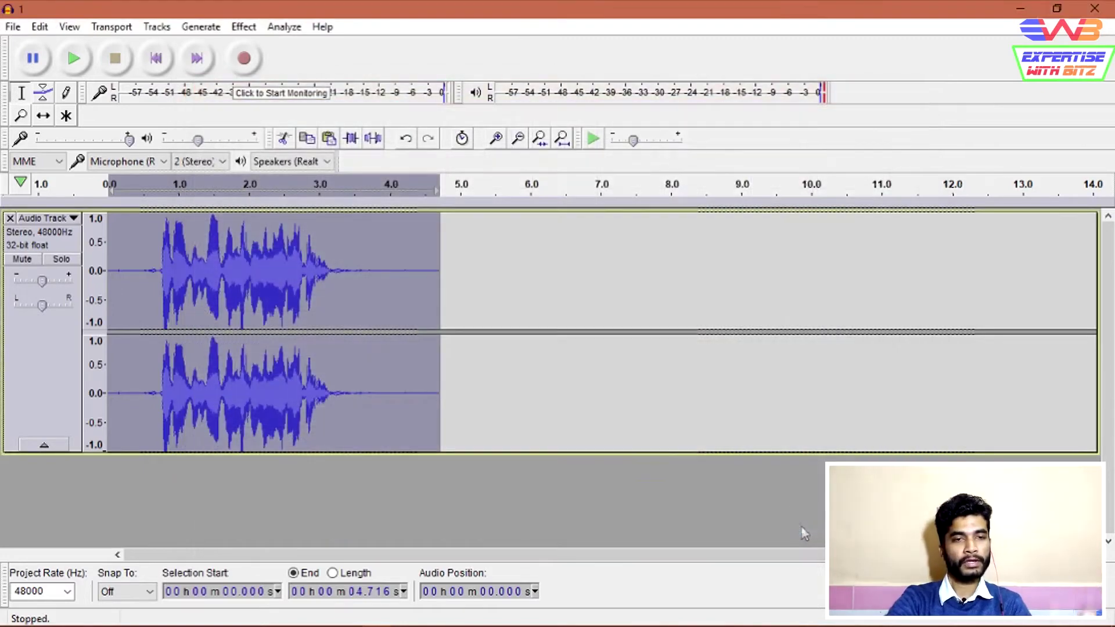
# Play the equalized track from about 0.57 s to check its sound, then stop playback.
pyautogui.click(150, 270)
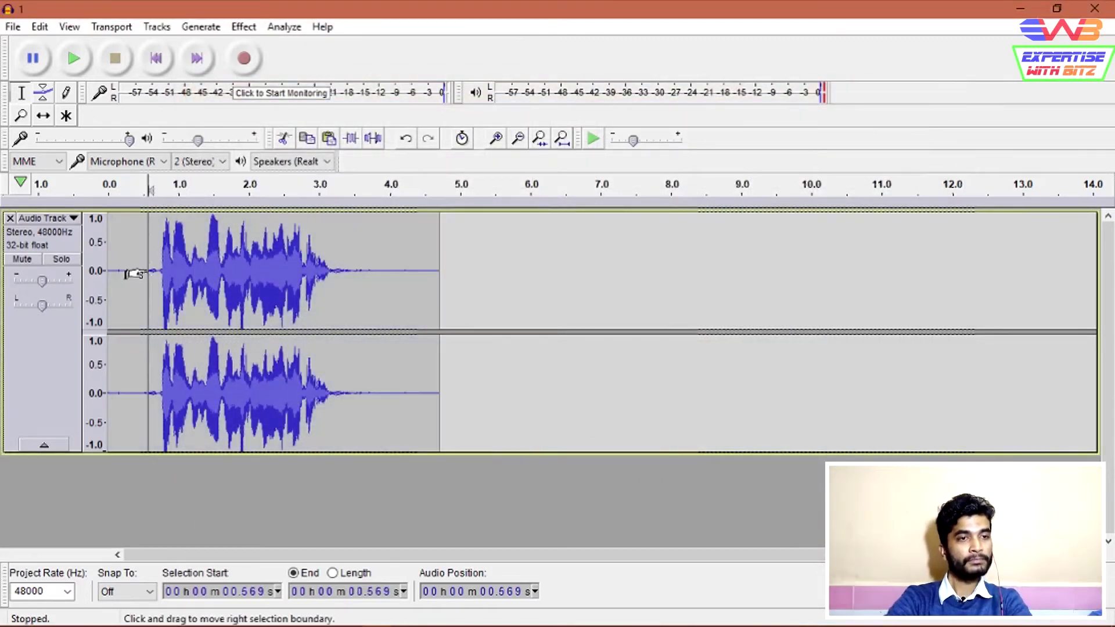
pyautogui.click(79, 62)
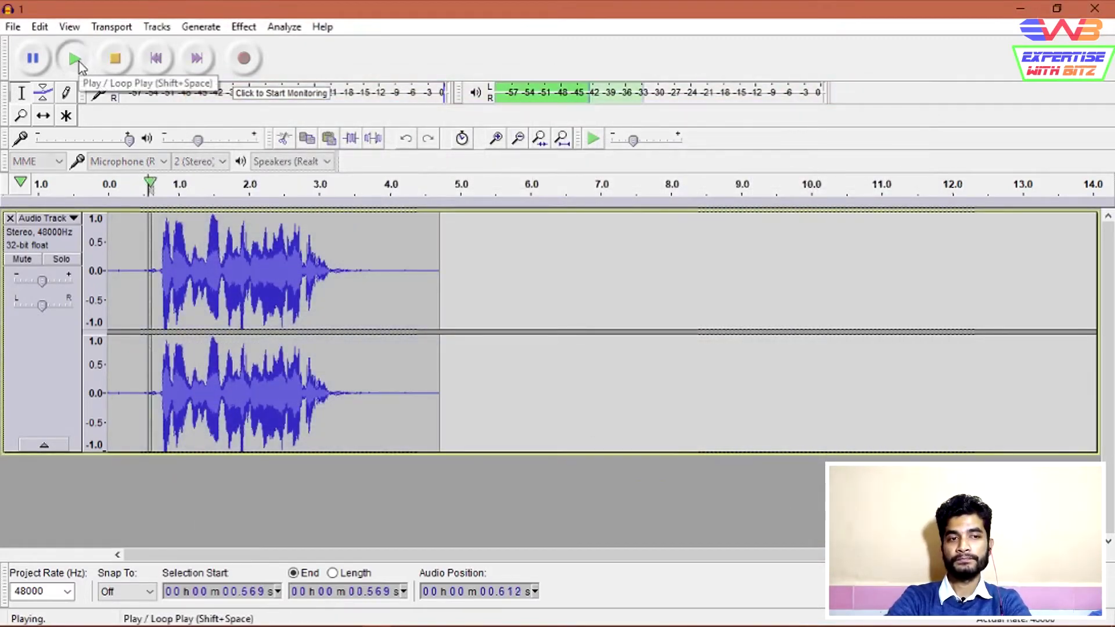
pyautogui.click(121, 60)
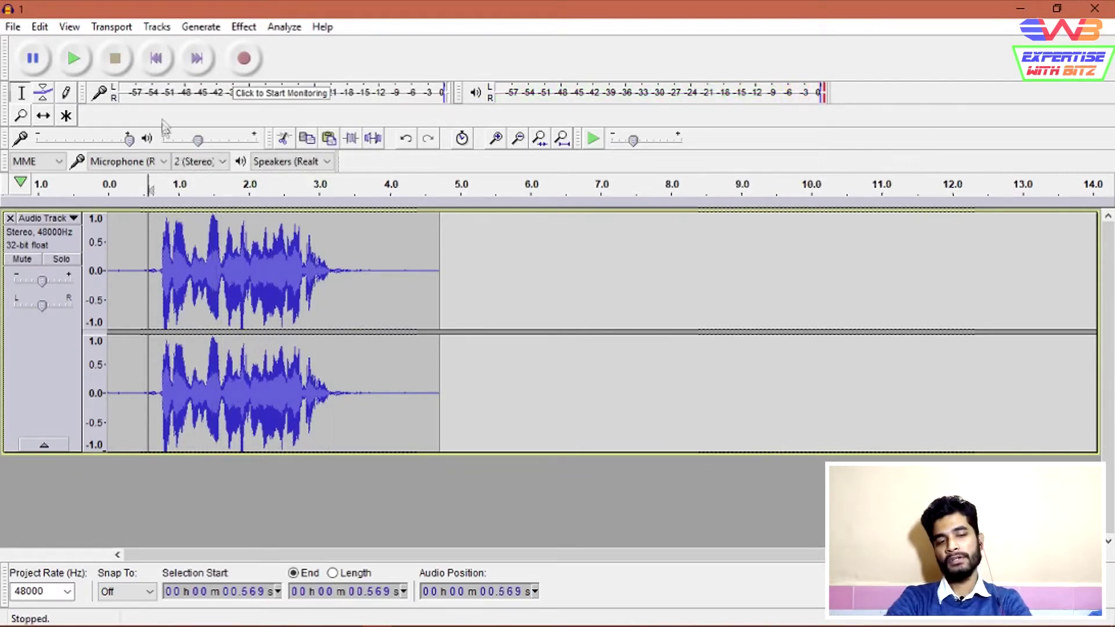
# Apply the Compressor effect to the whole track with a threshold of -17 dB.
pyautogui.hotkey('ctrl', 'a')
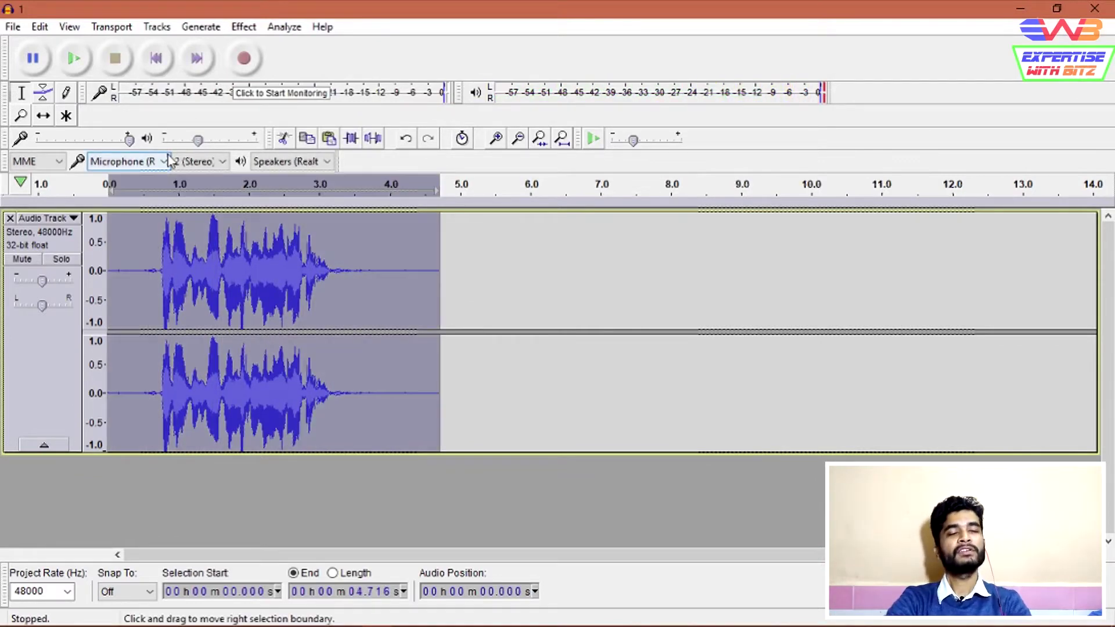
pyautogui.click(243, 28)
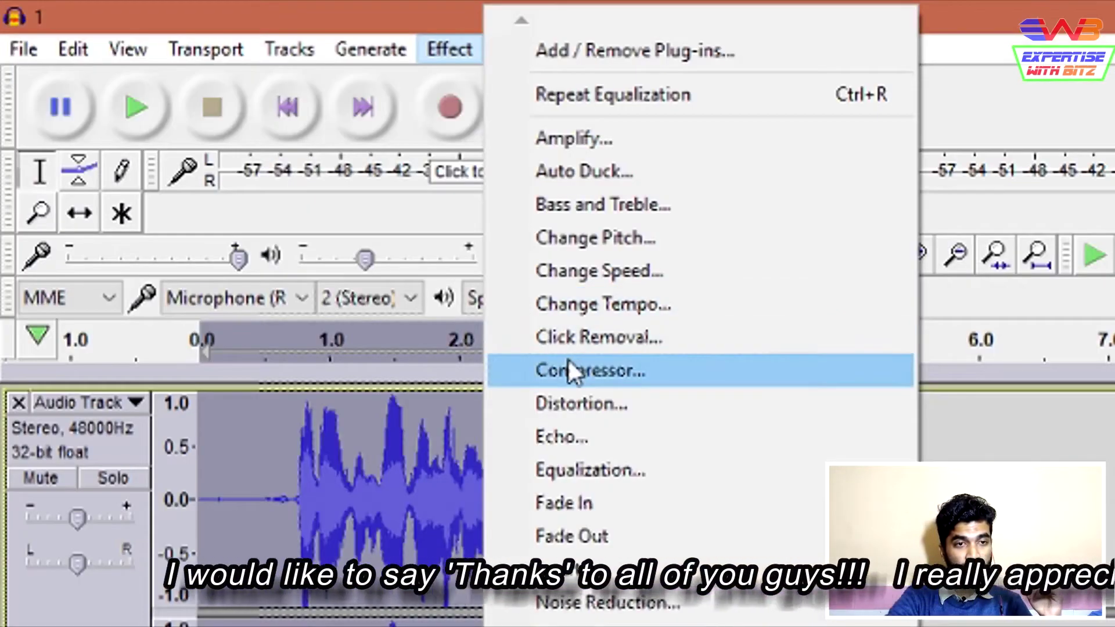
pyautogui.click(311, 200)
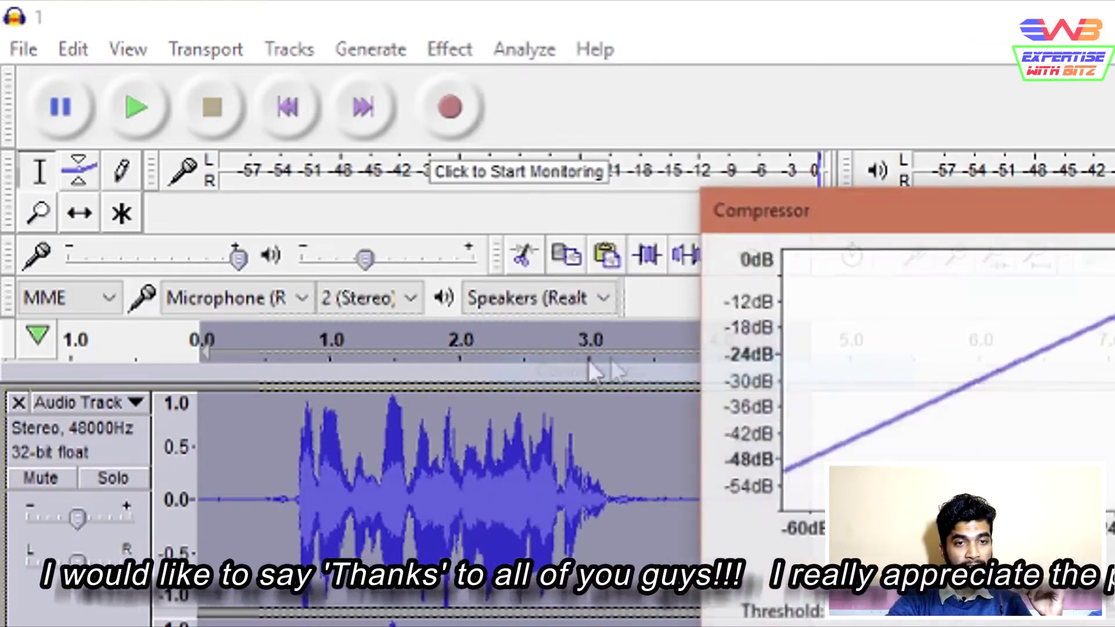
pyautogui.moveTo(540, 115); pyautogui.dragTo(671, 53)
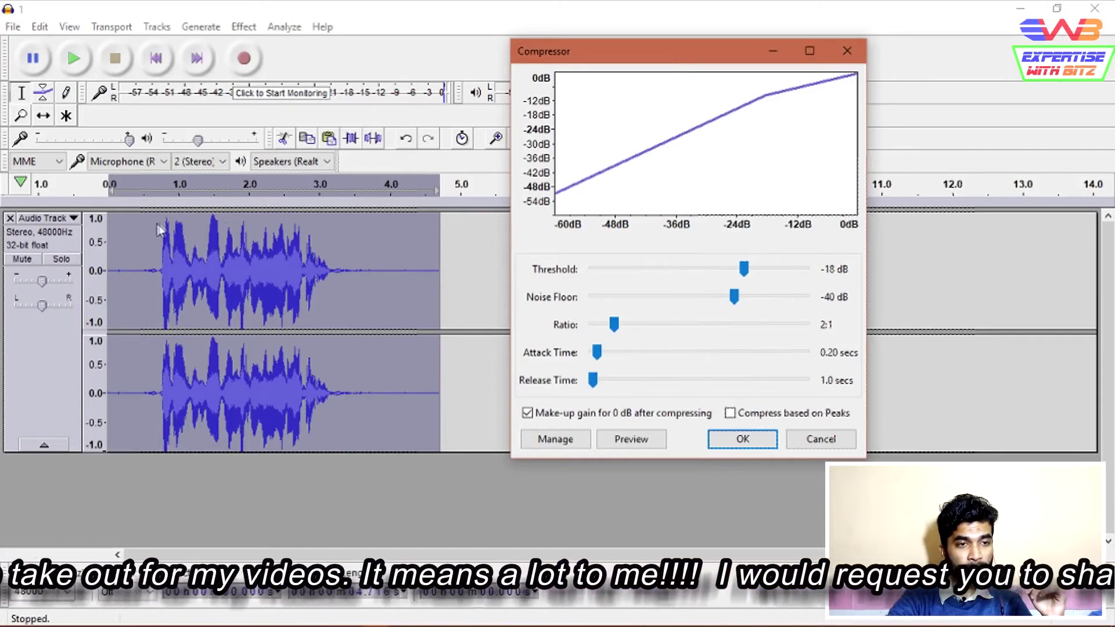
pyautogui.moveTo(745, 270)
pyautogui.mouseDown()
pyautogui.moveTo(754, 271)
pyautogui.moveTo(744, 269)
pyautogui.mouseUp()
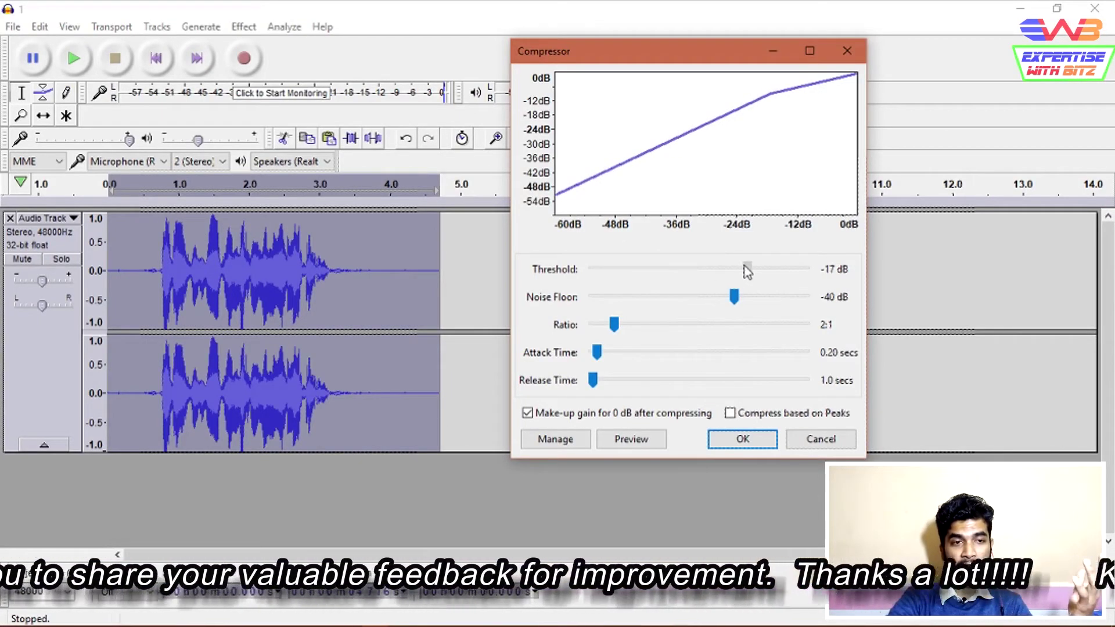
pyautogui.click(744, 440)
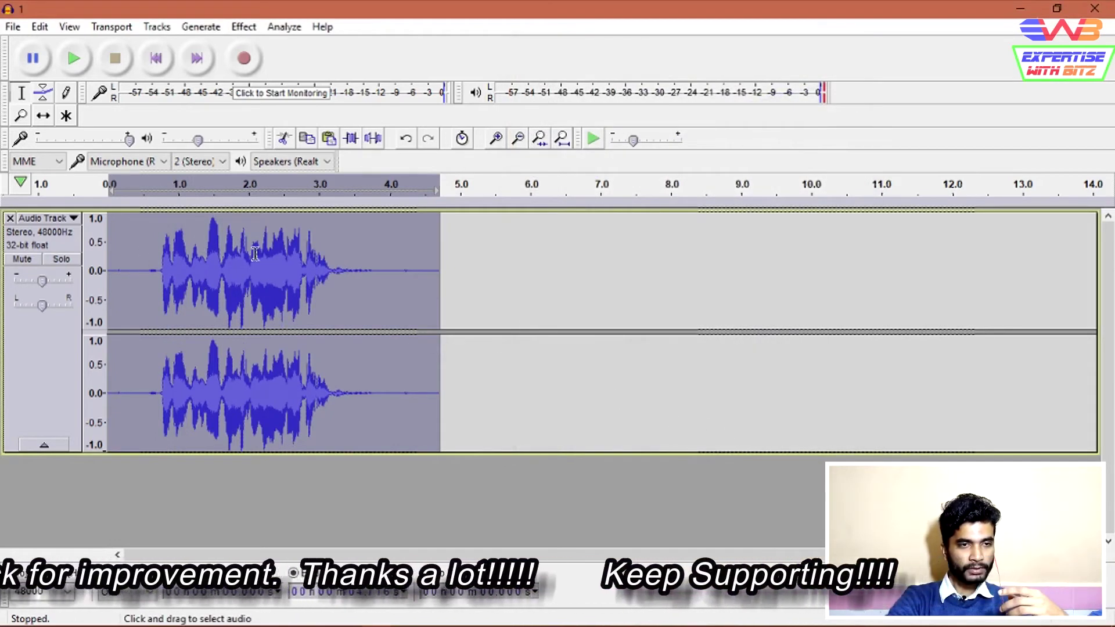
# Listen to the compressed track from about 0.7 s and stop playback.
pyautogui.click(157, 266)
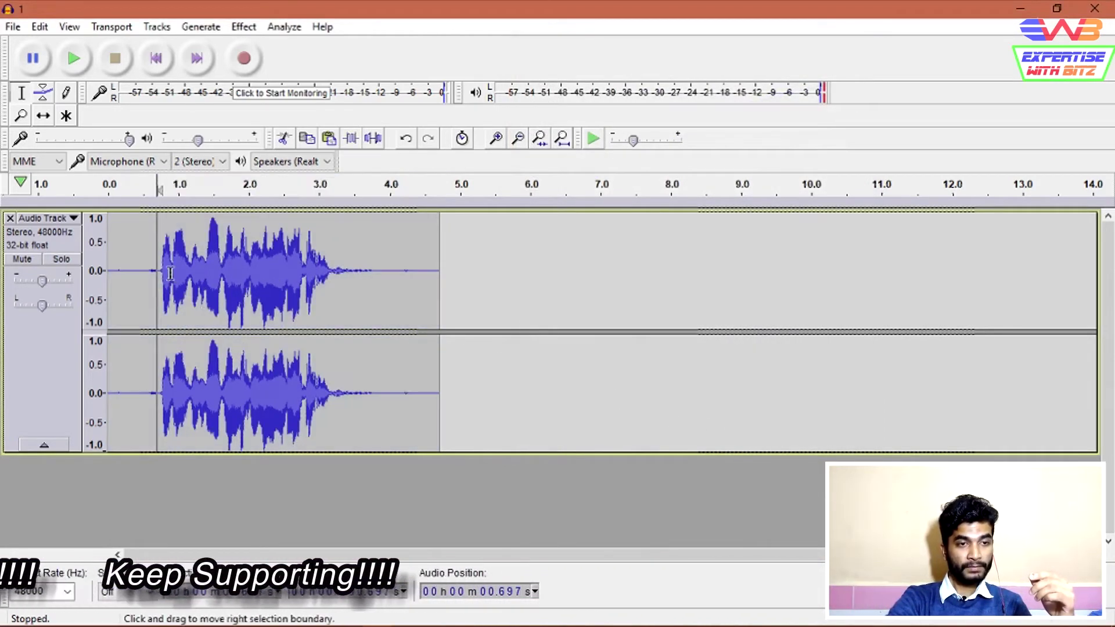
pyautogui.click(78, 60)
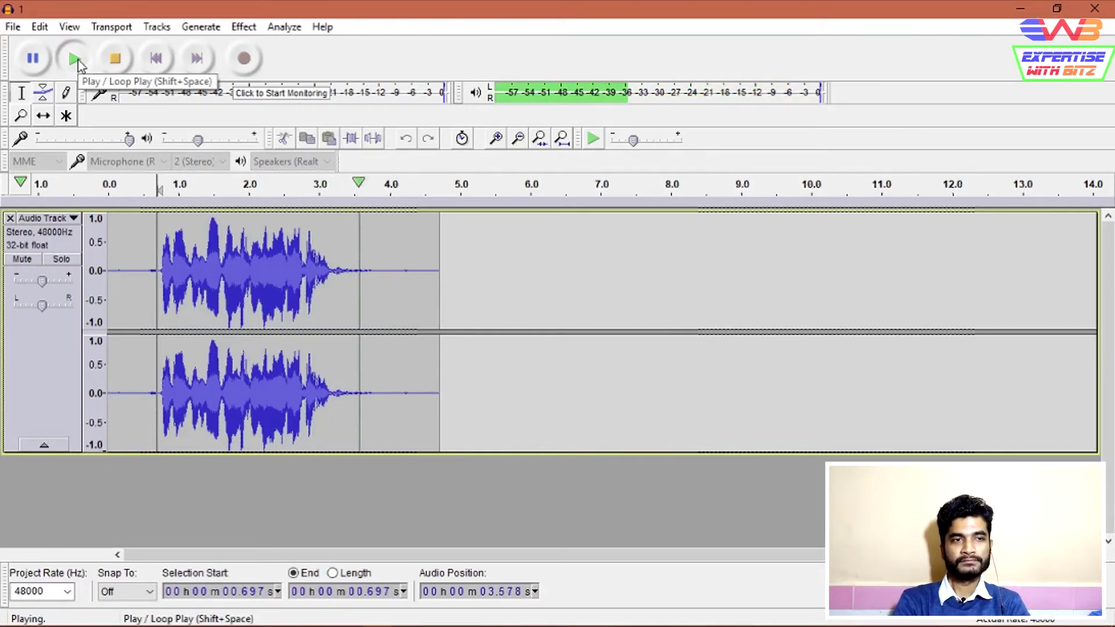
pyautogui.click(113, 60)
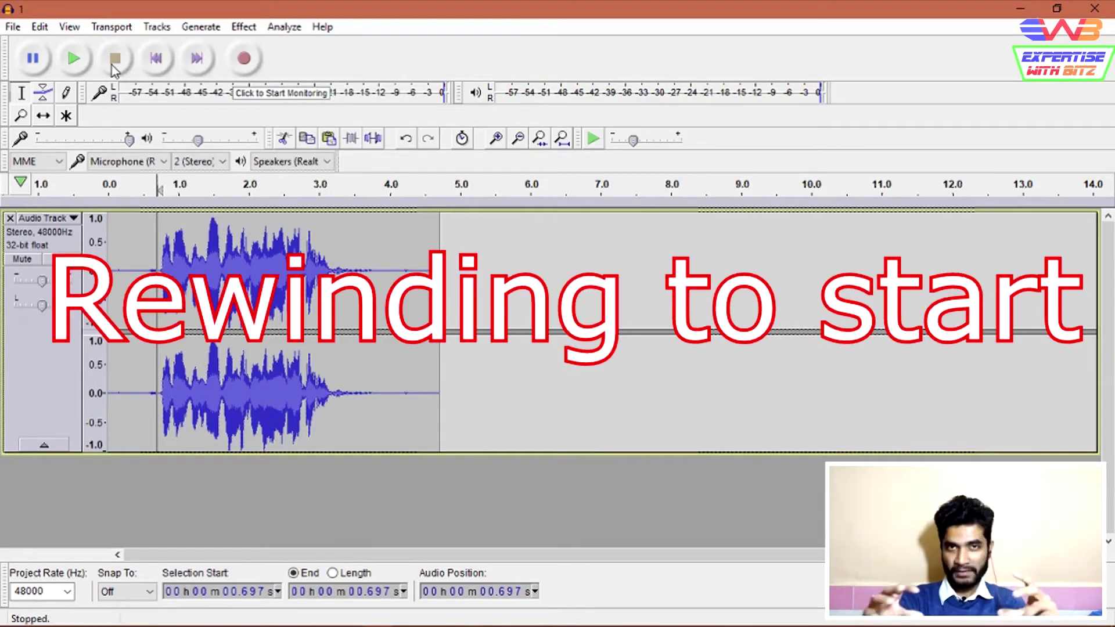
pyautogui.click(74, 59)
pyautogui.press('space')
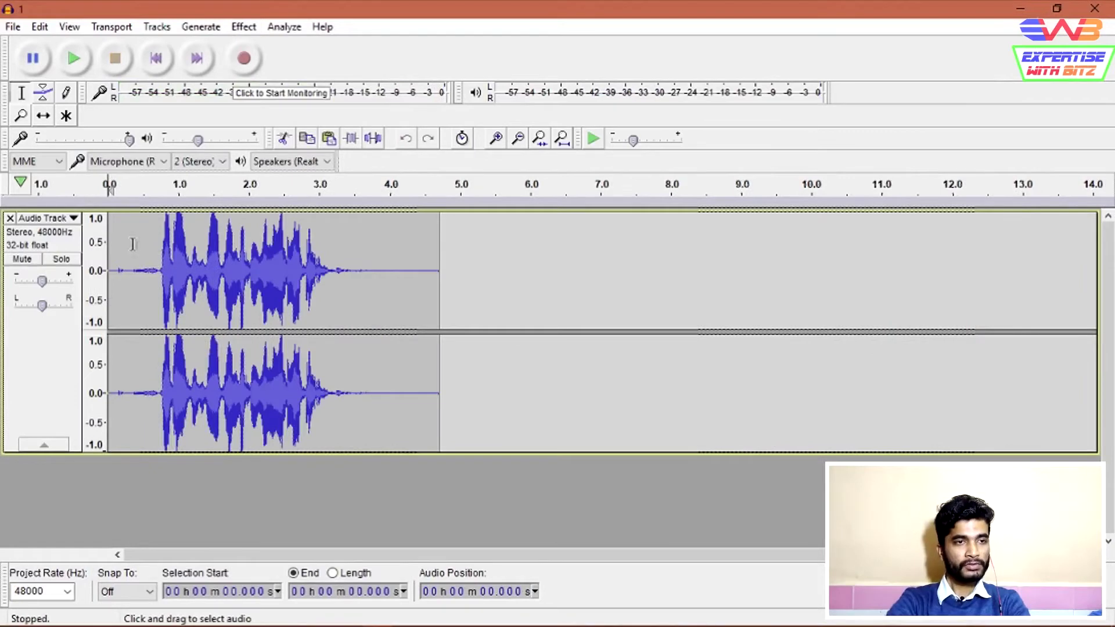
# Play the unprocessed recording from about 0.34 s for comparison, then stop it.
pyautogui.click(132, 244)
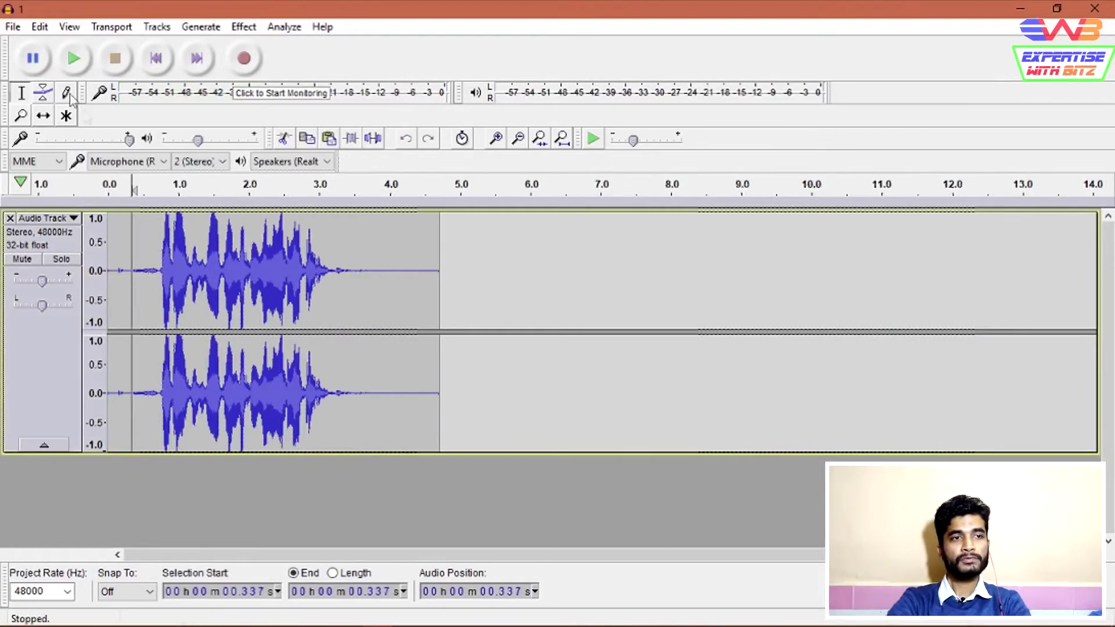
pyautogui.click(76, 59)
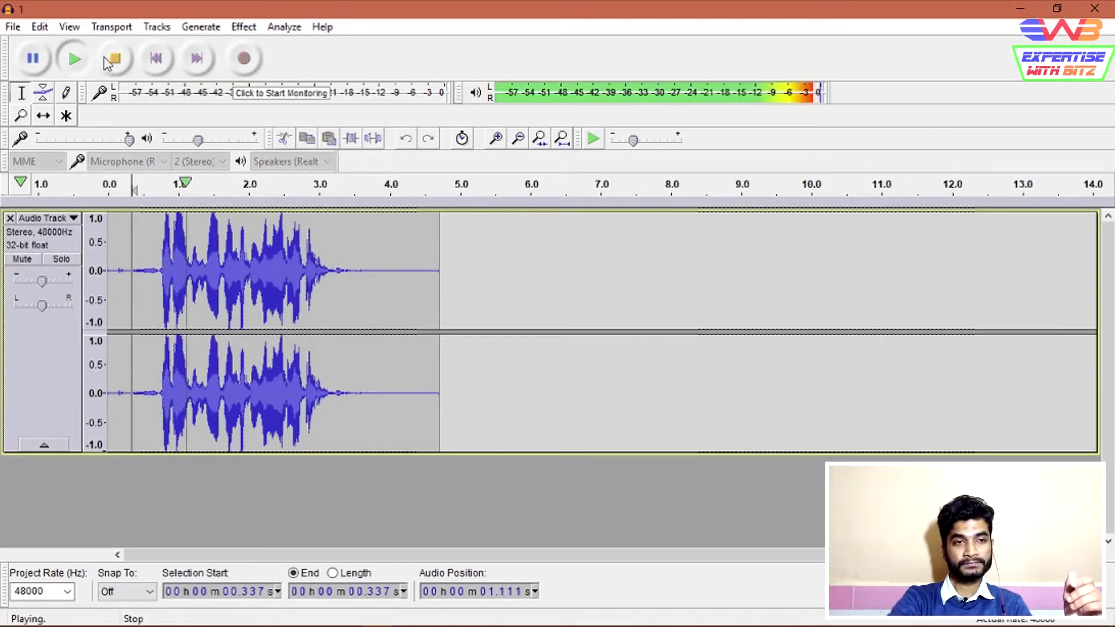
pyautogui.click(123, 56)
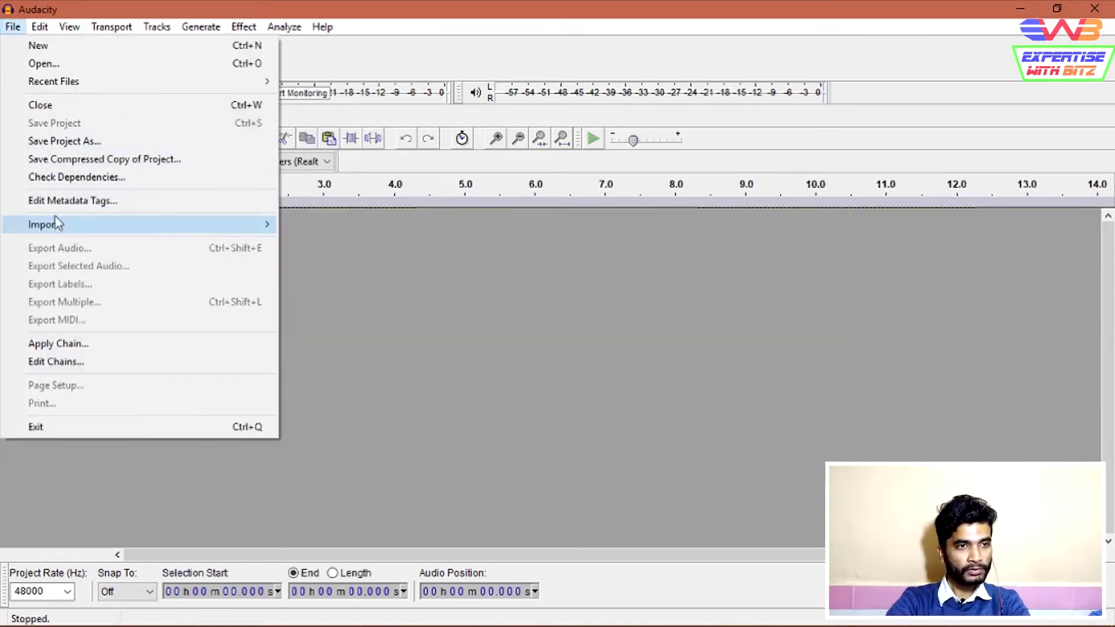
# Open the audio file named 1 in the empty project window.
pyautogui.click(39, 64)
pyautogui.click(259, 321)
pyautogui.doubleClick(137, 229)
# Start the Reverb effect on the whole track and preview it with the room size set to 69%.
pyautogui.click(233, 269)
pyautogui.hotkey('ctrl', 'a')
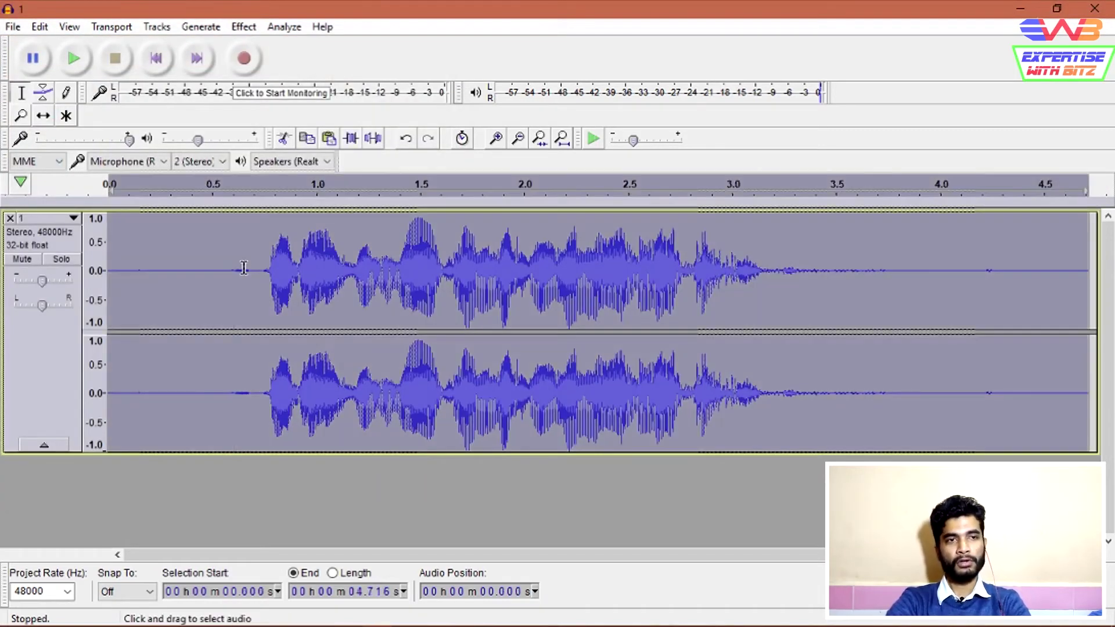
pyautogui.click(243, 26)
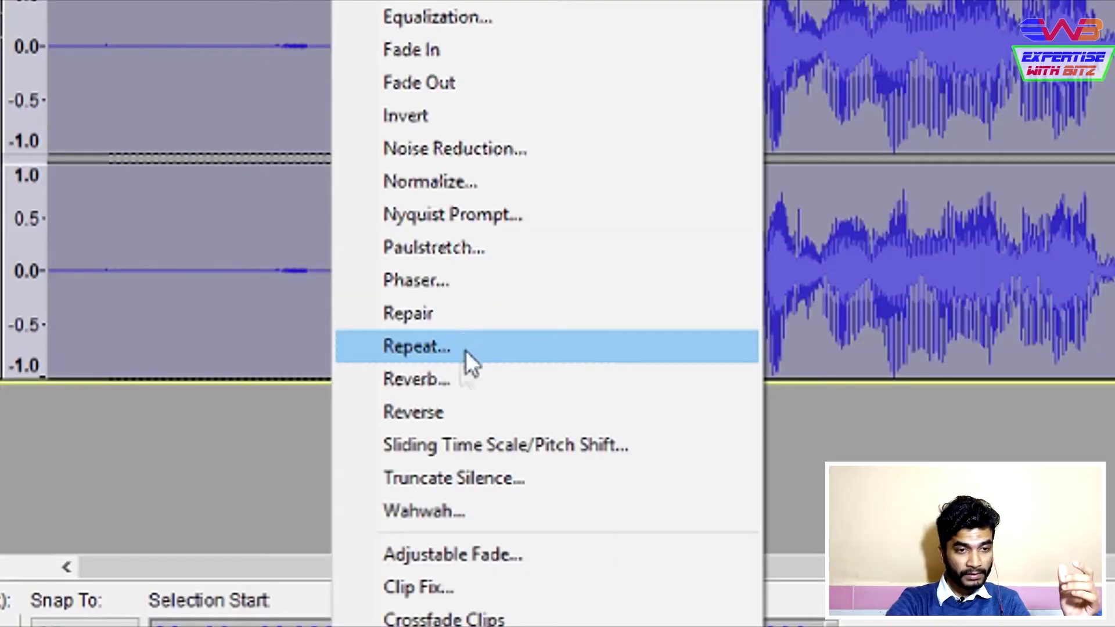
pyautogui.click(332, 453)
pyautogui.moveTo(554, 160); pyautogui.dragTo(841, 60)
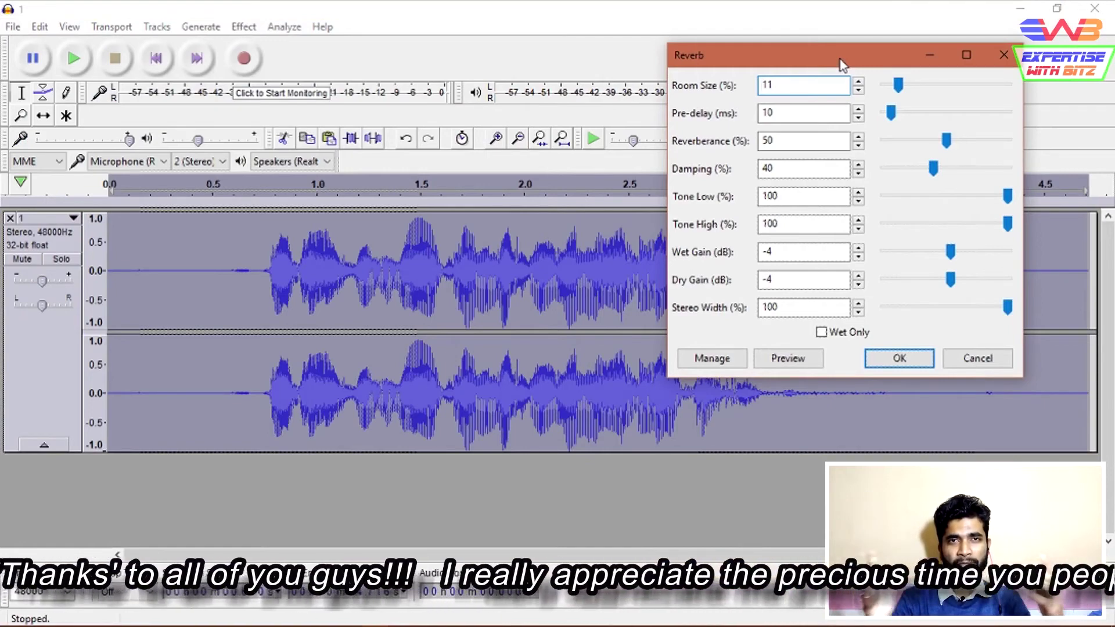
pyautogui.moveTo(843, 64); pyautogui.dragTo(851, 54)
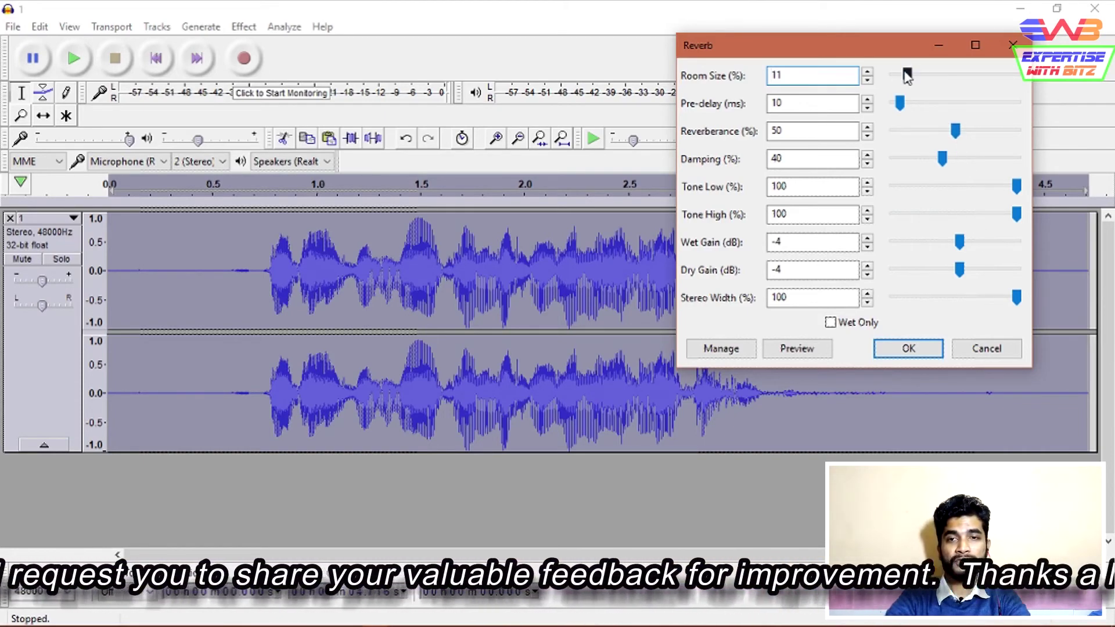
pyautogui.moveTo(907, 77); pyautogui.dragTo(978, 75)
pyautogui.click(813, 352)
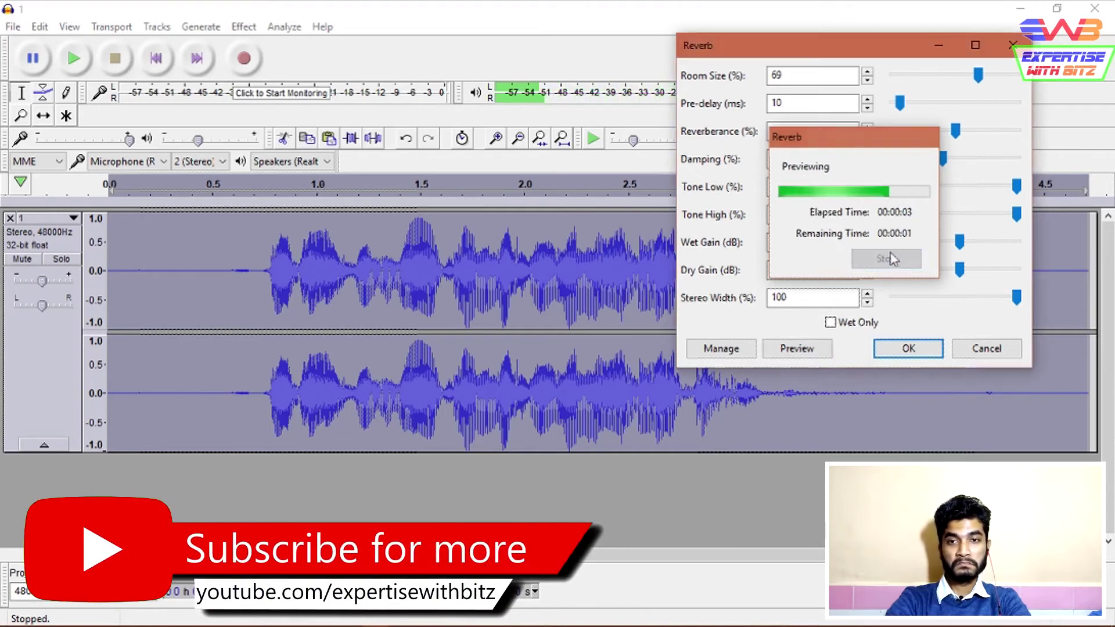
# Set the reverb room size to 12%, preview the sound and apply the effect to the track.
pyautogui.moveTo(978, 74); pyautogui.dragTo(910, 83)
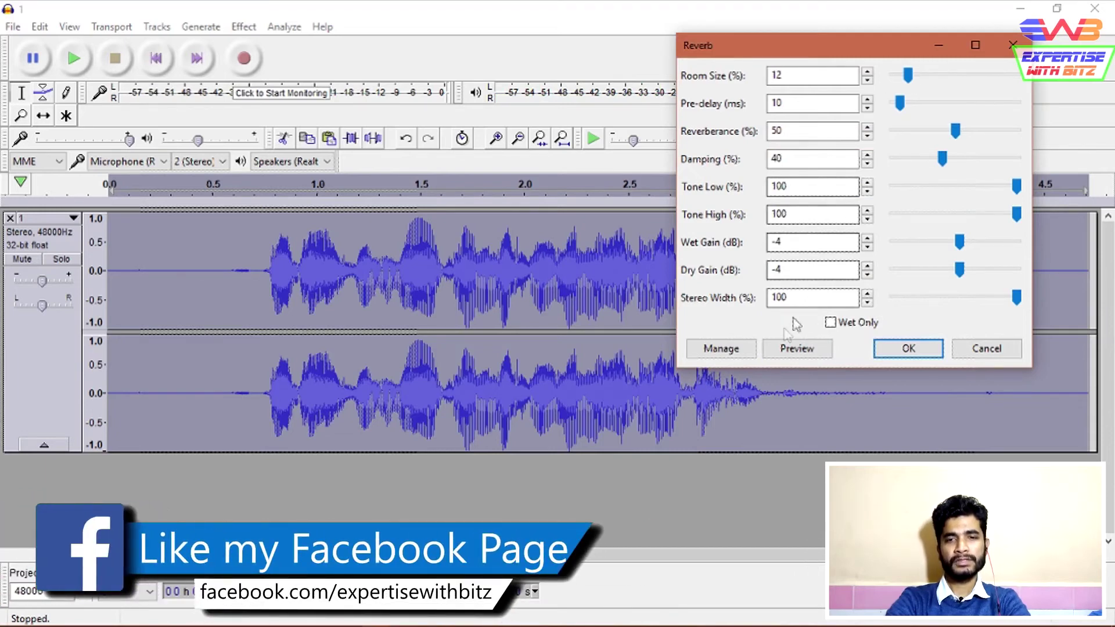
pyautogui.click(788, 350)
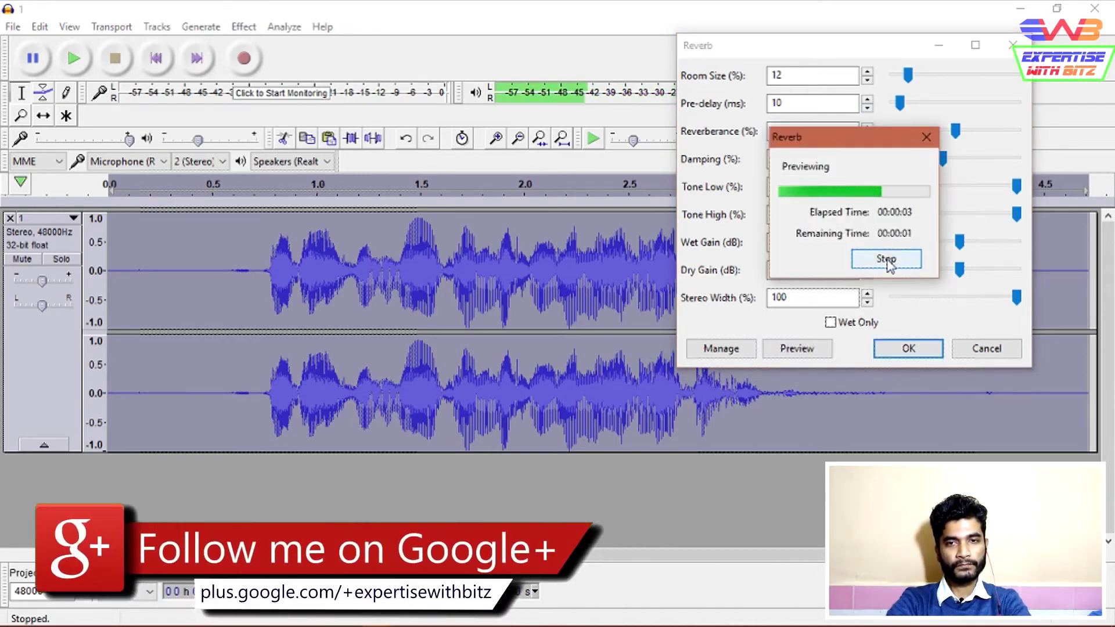
pyautogui.click(878, 347)
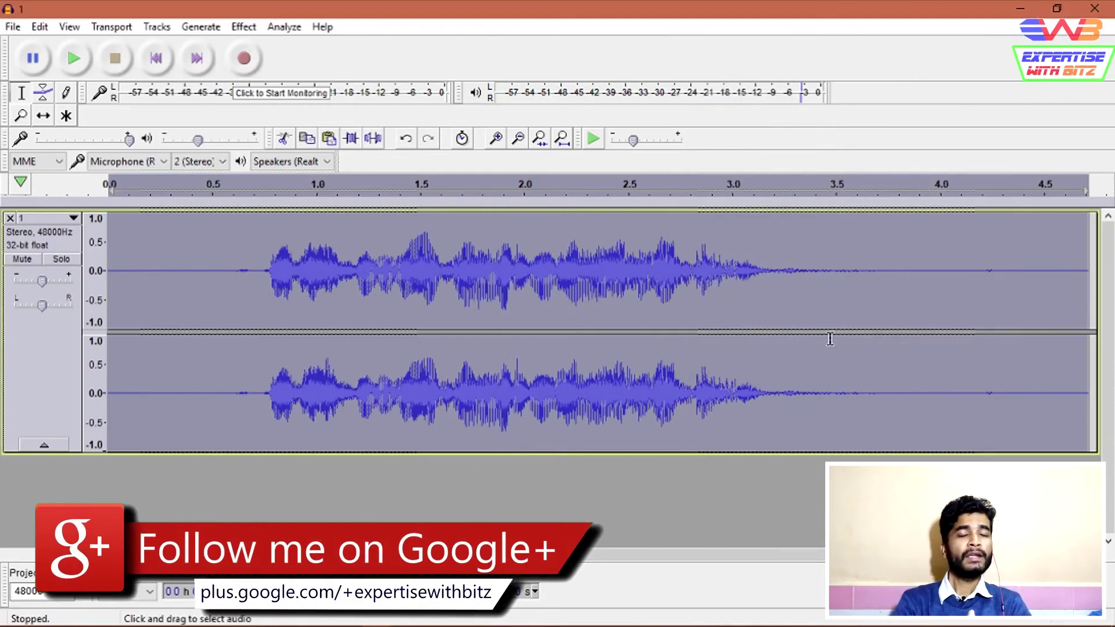